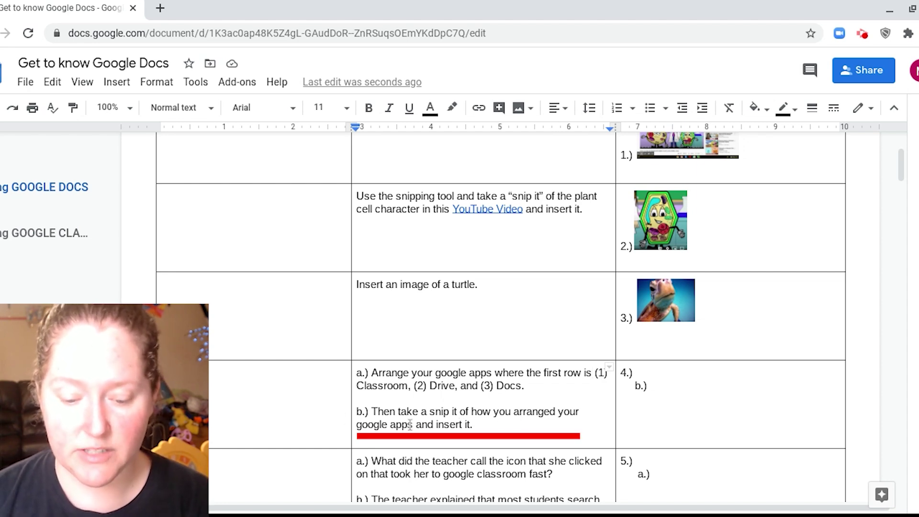
- Place the cursor right after 'b.)' in question 4's answer cell
{"action": "left_click", "coordinate": [653, 382]}
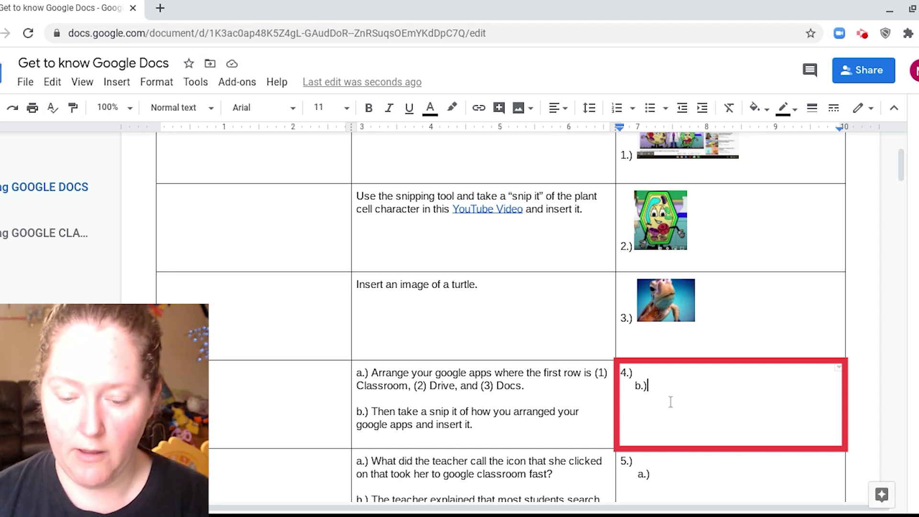
{"action": "left_click", "coordinate": [159, 8]}
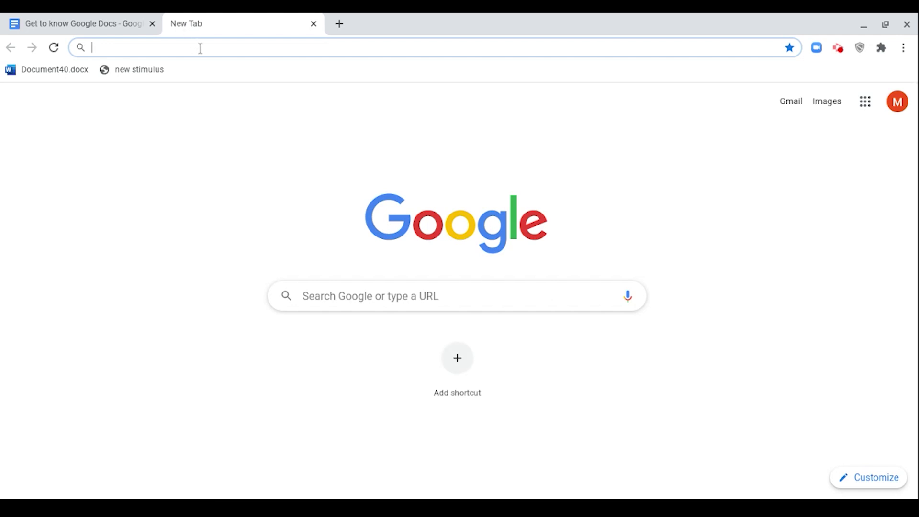
{"action": "type", "text": "www.google.co"}
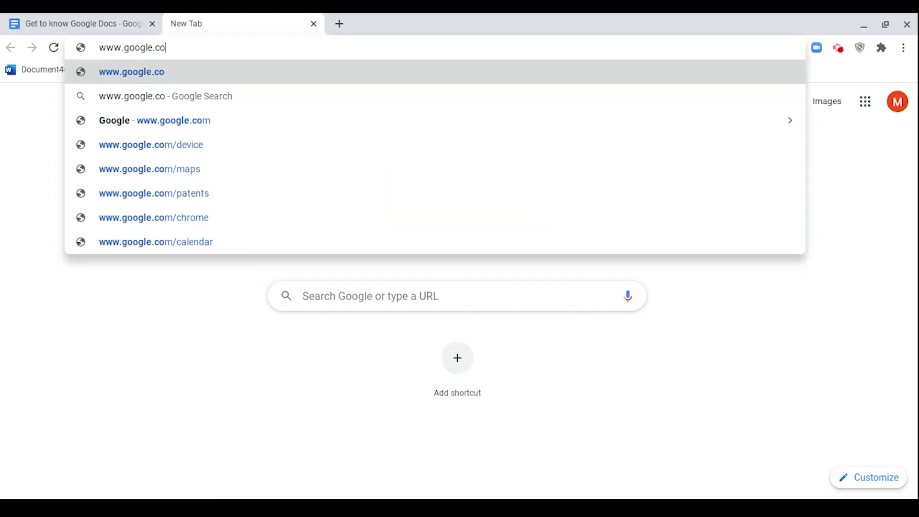
{"action": "type", "text": "m"}
{"action": "key", "text": "Return"}
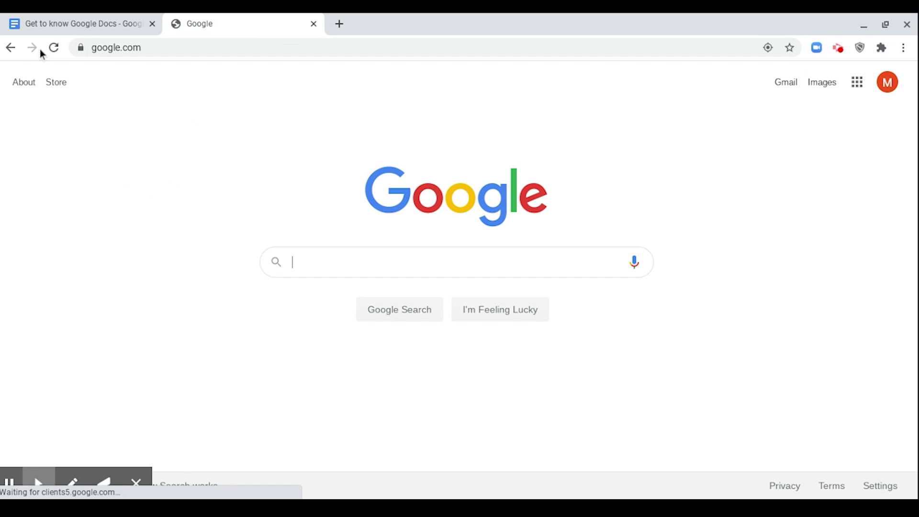
{"action": "left_click", "coordinate": [41, 484]}
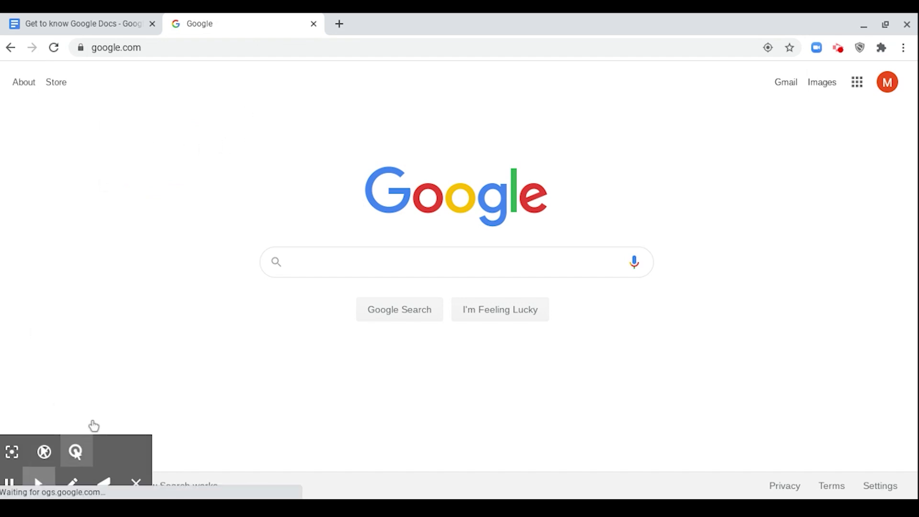
{"action": "left_click", "coordinate": [76, 451]}
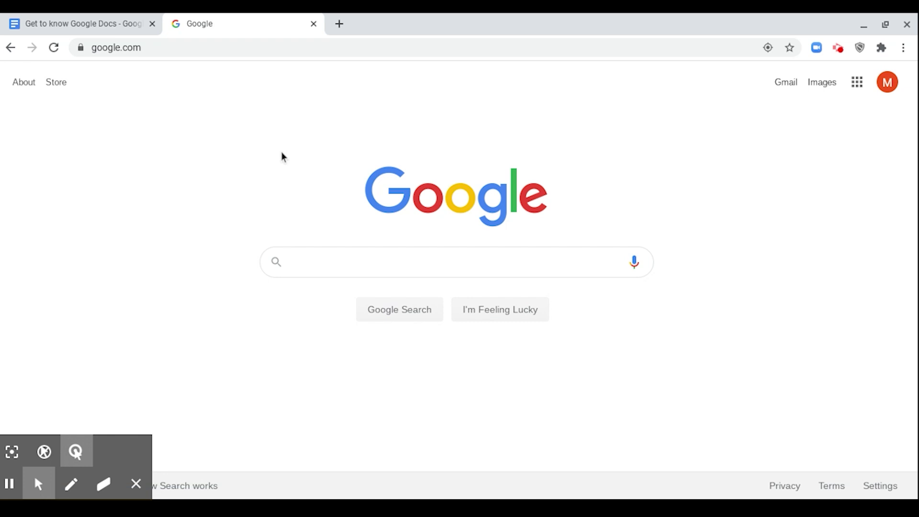
{"action": "left_click", "coordinate": [636, 120]}
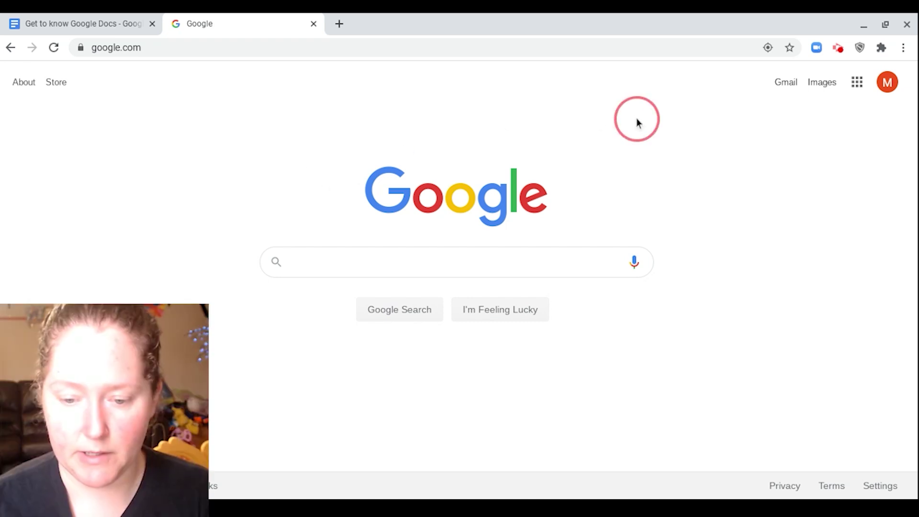
{"action": "left_click", "coordinate": [857, 84]}
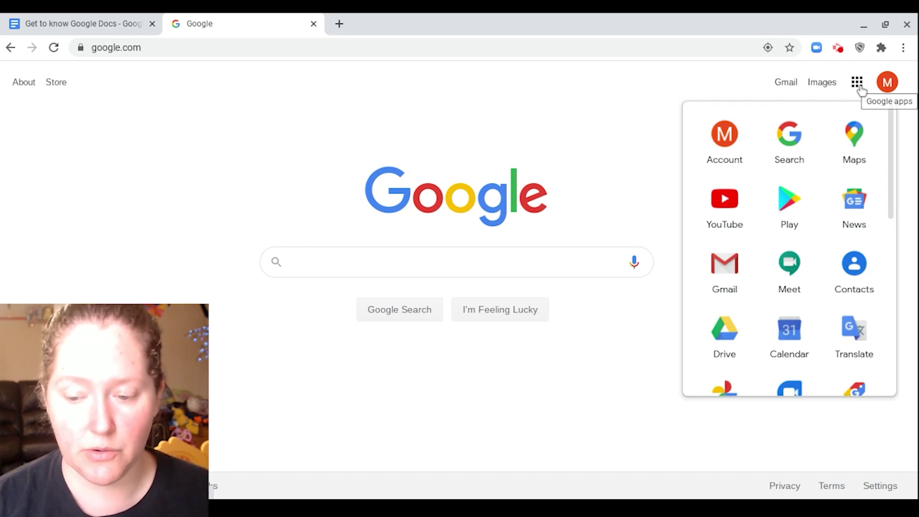
- Search Google for 'google classroom'
{"action": "left_click", "coordinate": [332, 259]}
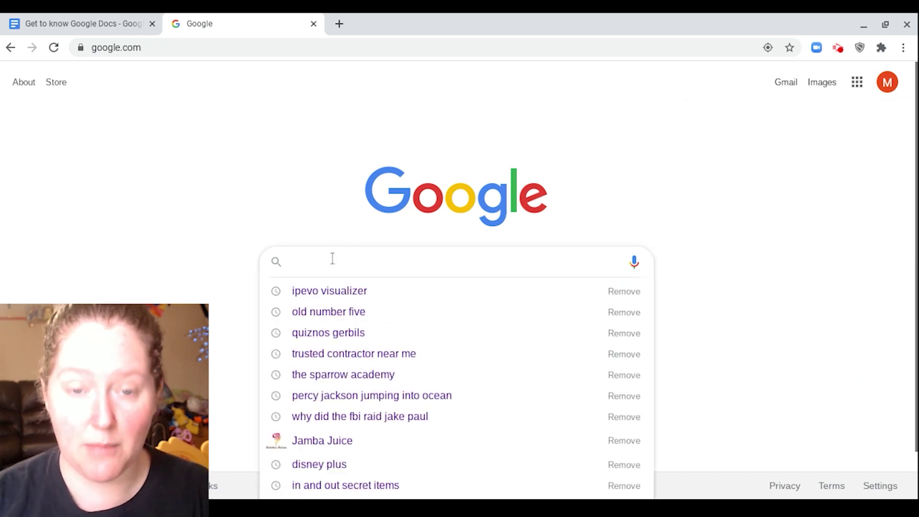
{"action": "type", "text": "google classroom"}
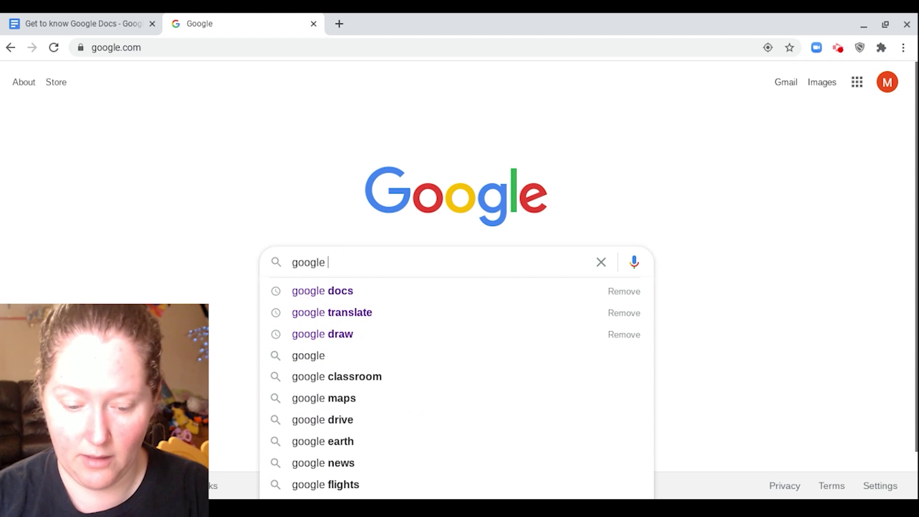
{"action": "key", "text": "Return"}
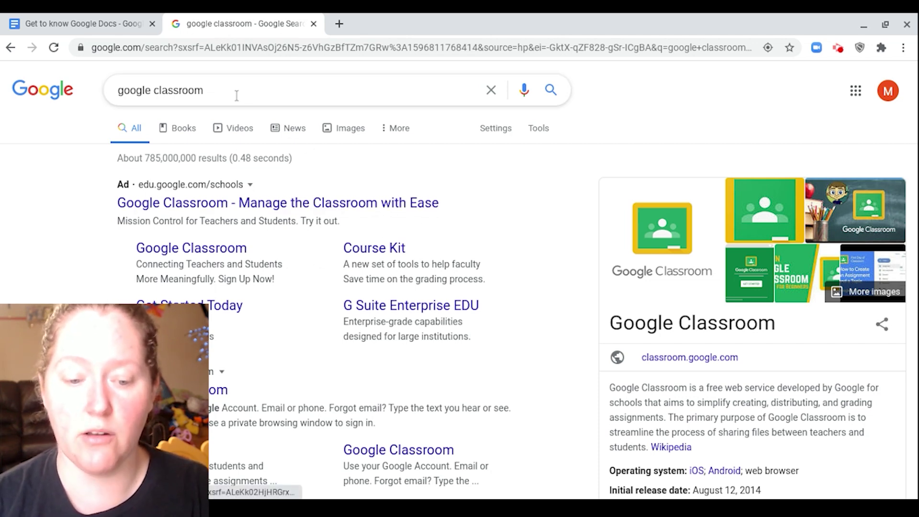
- Change the query to 'google slides' and run the search
{"action": "left_click", "coordinate": [215, 95]}
{"action": "left_click_drag", "start_coordinate": [215, 95], "coordinate": [154, 91]}
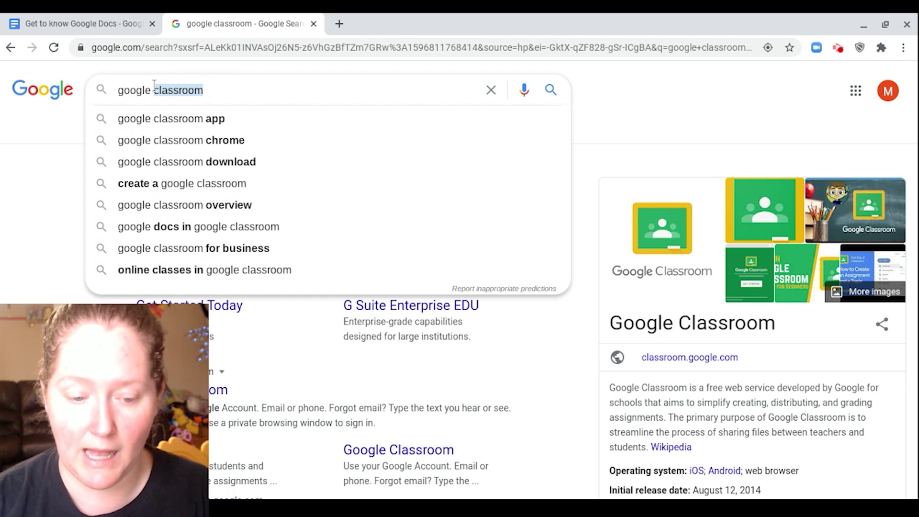
{"action": "type", "text": "slides"}
{"action": "key", "text": "Return"}
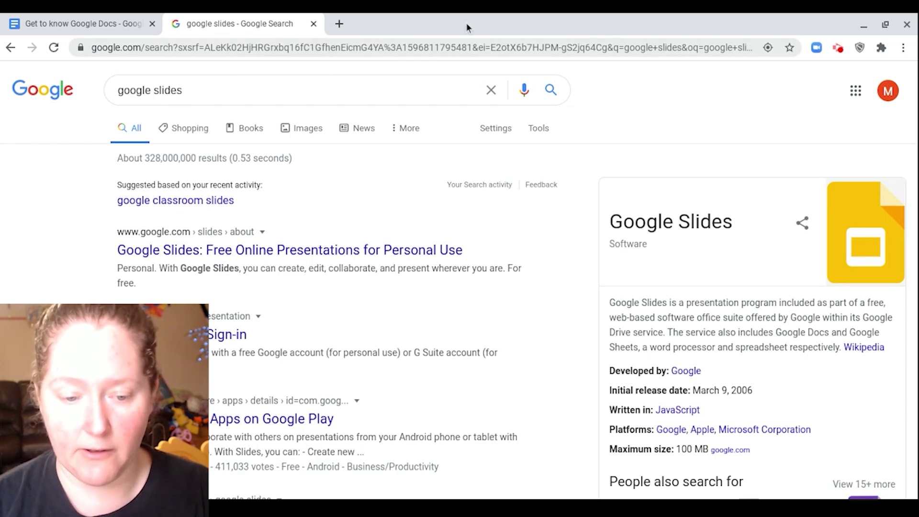
- Drag Classroom up from lower in the Google apps list into the top-left slot
{"action": "left_click", "coordinate": [855, 92]}
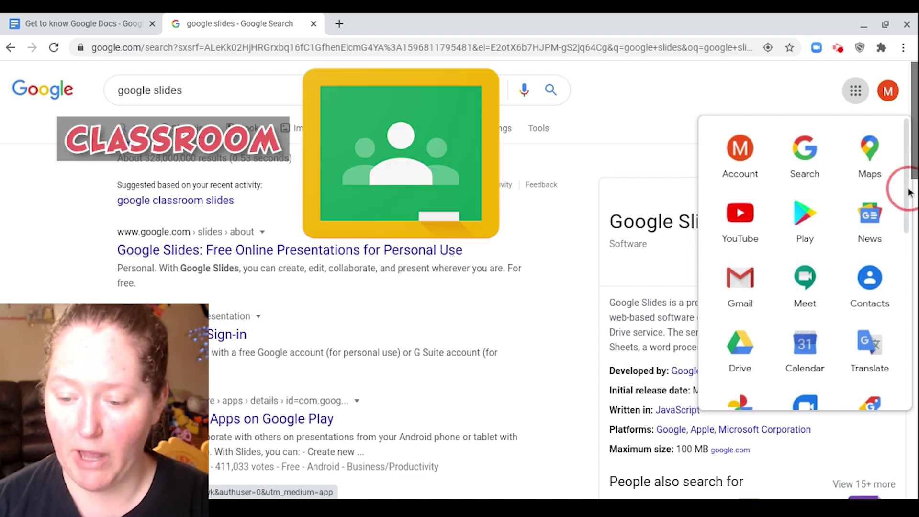
{"action": "scroll", "coordinate": [907, 191], "scroll_direction": "down", "scroll_amount": 4}
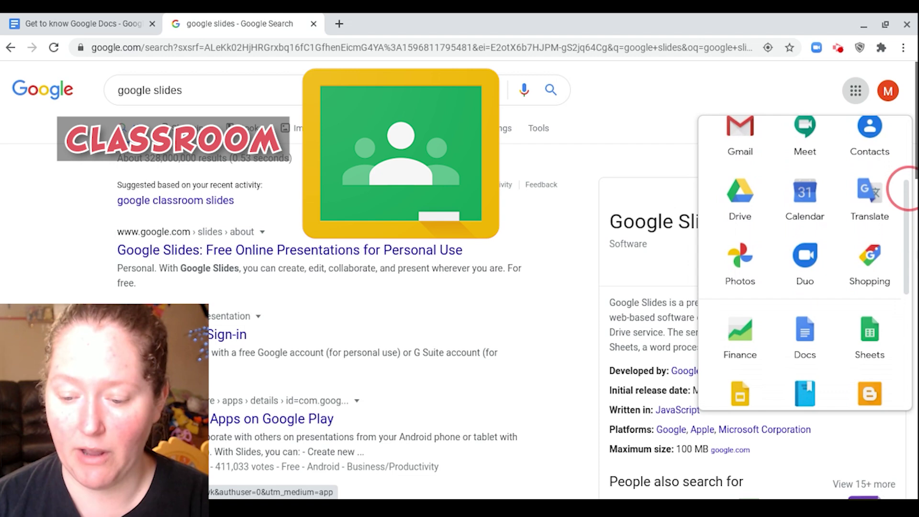
{"action": "scroll", "coordinate": [904, 189], "scroll_direction": "down", "scroll_amount": 3}
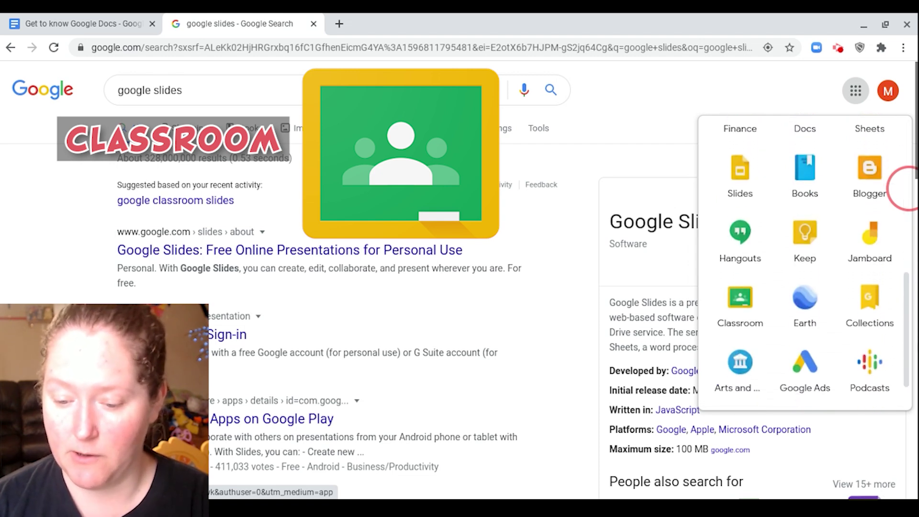
{"action": "left_click", "coordinate": [734, 302]}
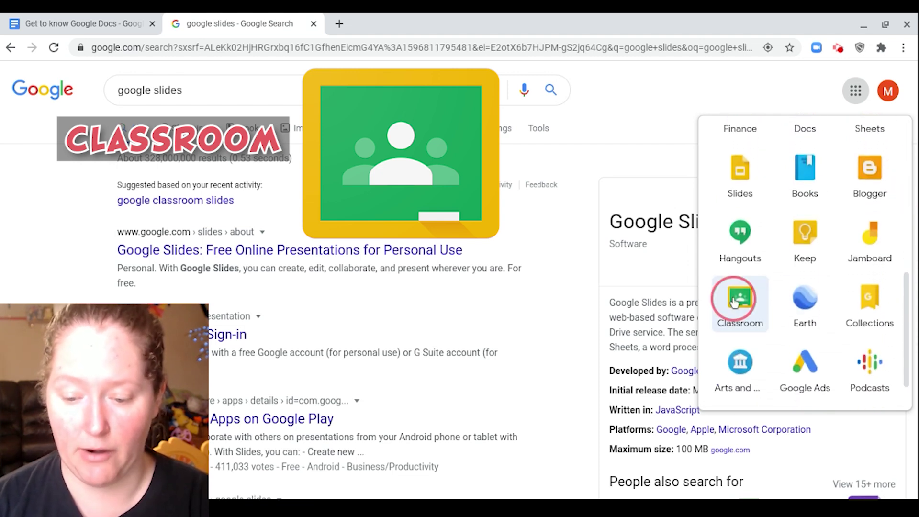
{"action": "left_click_drag", "start_coordinate": [735, 302], "coordinate": [804, 148]}
{"action": "scroll", "coordinate": [904, 330], "scroll_direction": "up", "scroll_amount": 3}
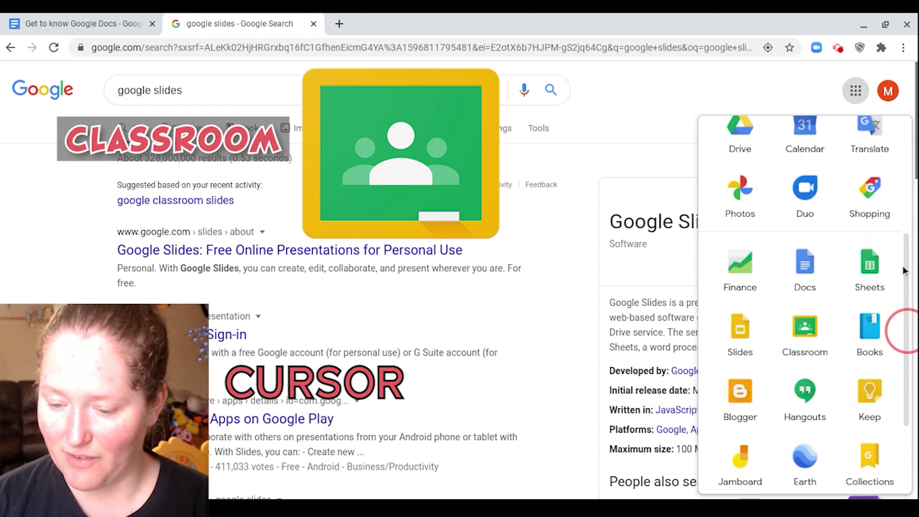
{"action": "left_click_drag", "start_coordinate": [819, 349], "coordinate": [824, 172]}
{"action": "scroll", "coordinate": [909, 258], "scroll_direction": "up", "scroll_amount": 5}
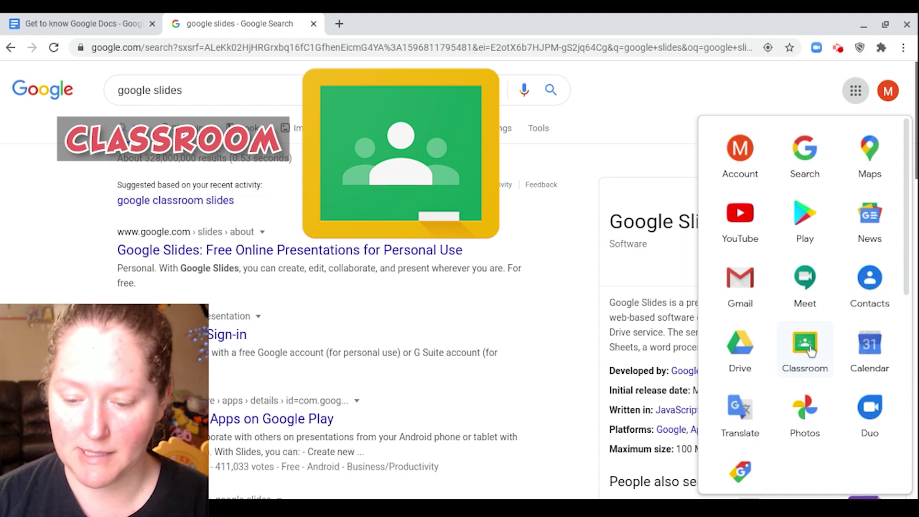
{"action": "left_click_drag", "start_coordinate": [809, 351], "coordinate": [744, 148]}
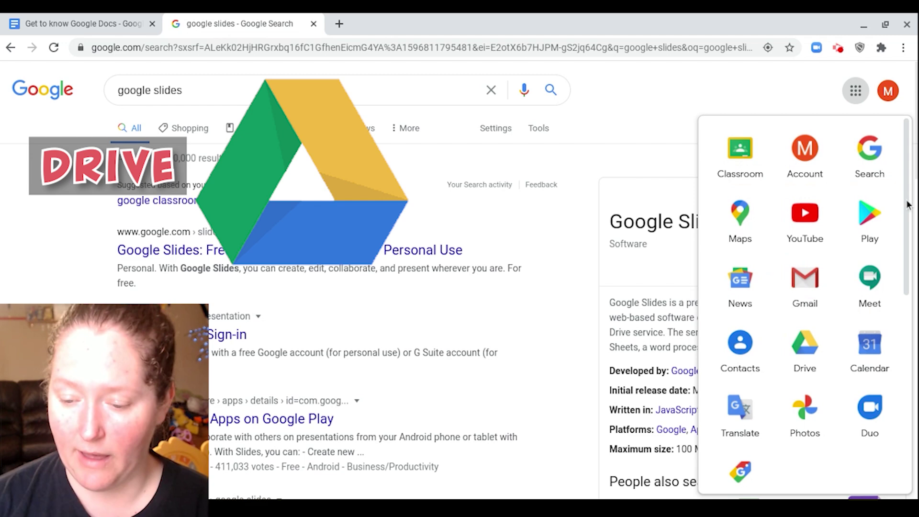
- Move Drive and then Docs into the top row beside Classroom
{"action": "scroll", "coordinate": [909, 206], "scroll_direction": "down", "scroll_amount": 1}
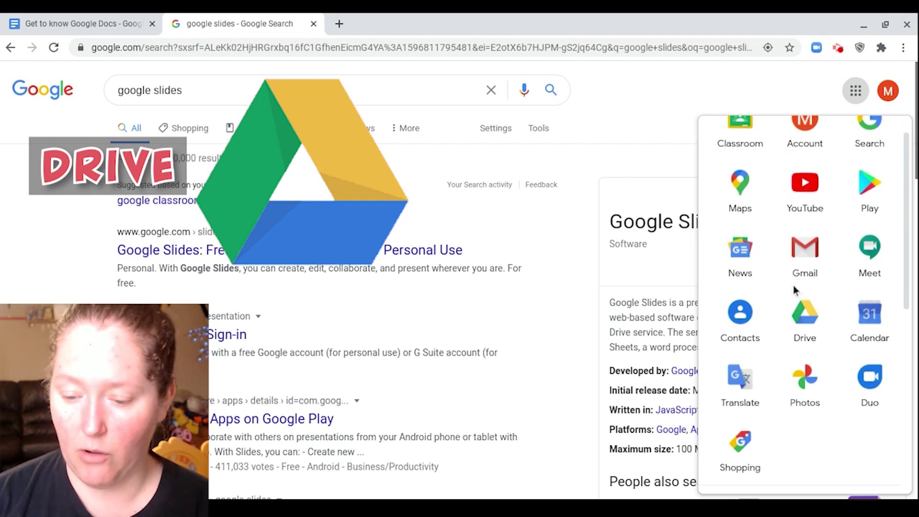
{"action": "left_click", "coordinate": [797, 316]}
{"action": "left_click_drag", "start_coordinate": [798, 316], "coordinate": [802, 127]}
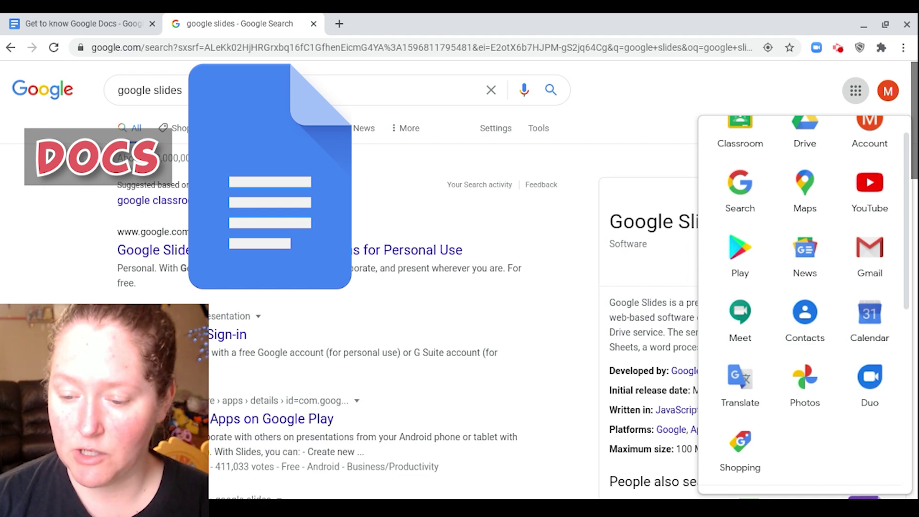
{"action": "scroll", "coordinate": [899, 173], "scroll_direction": "down", "scroll_amount": 3}
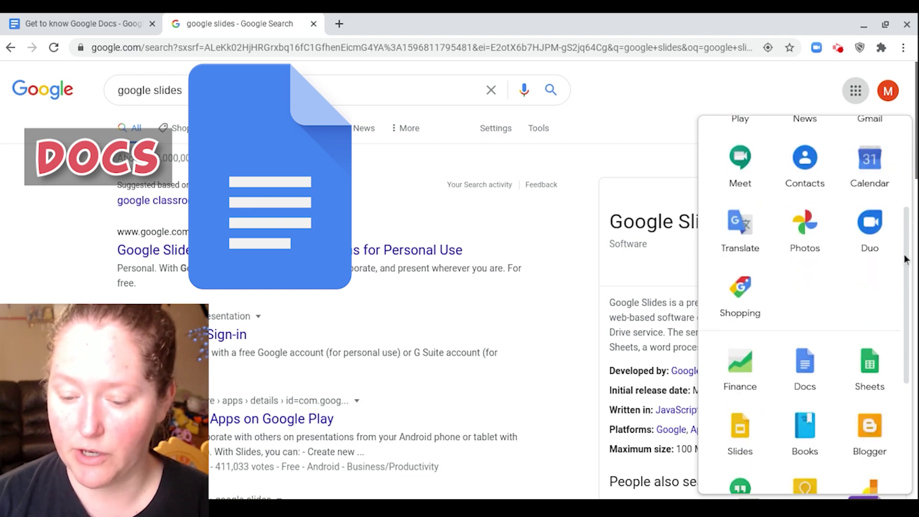
{"action": "left_click_drag", "start_coordinate": [805, 360], "coordinate": [804, 142]}
{"action": "scroll", "coordinate": [909, 229], "scroll_direction": "up", "scroll_amount": 3}
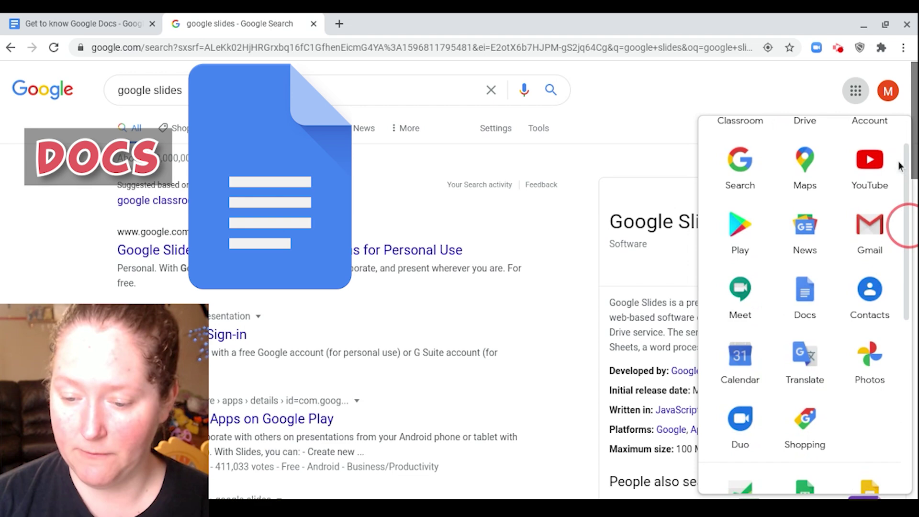
{"action": "left_click_drag", "start_coordinate": [805, 299], "coordinate": [901, 122]}
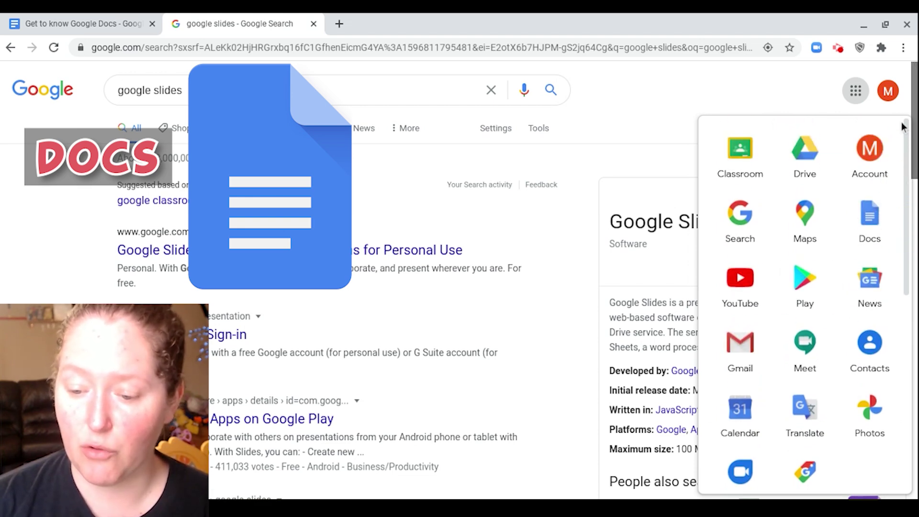
{"action": "left_click_drag", "start_coordinate": [869, 219], "coordinate": [871, 143]}
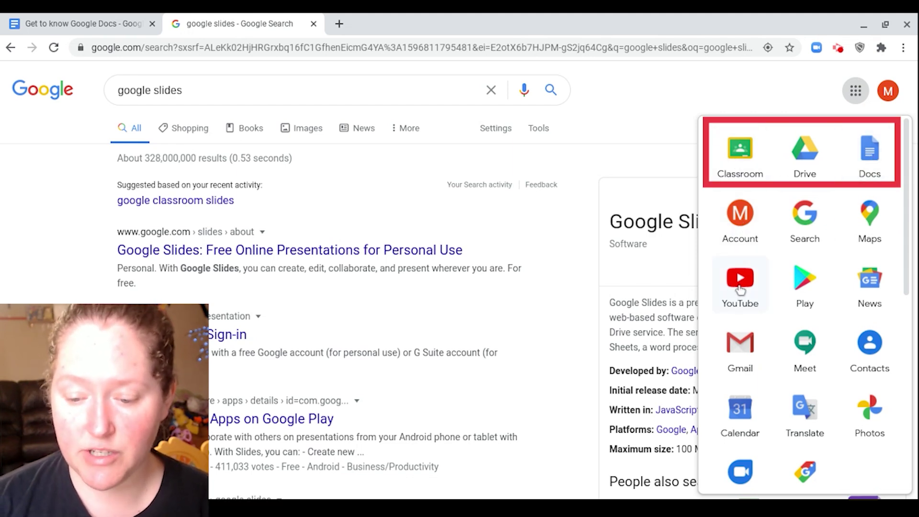
- Arrange the second launcher row as YouTube, Slides and Account
{"action": "left_click_drag", "start_coordinate": [740, 288], "coordinate": [740, 216]}
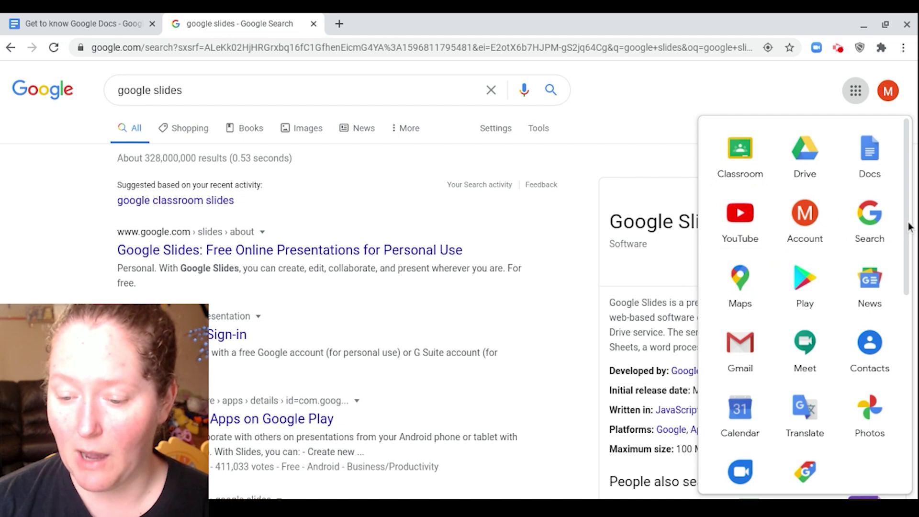
{"action": "scroll", "coordinate": [908, 227], "scroll_direction": "down", "scroll_amount": 5}
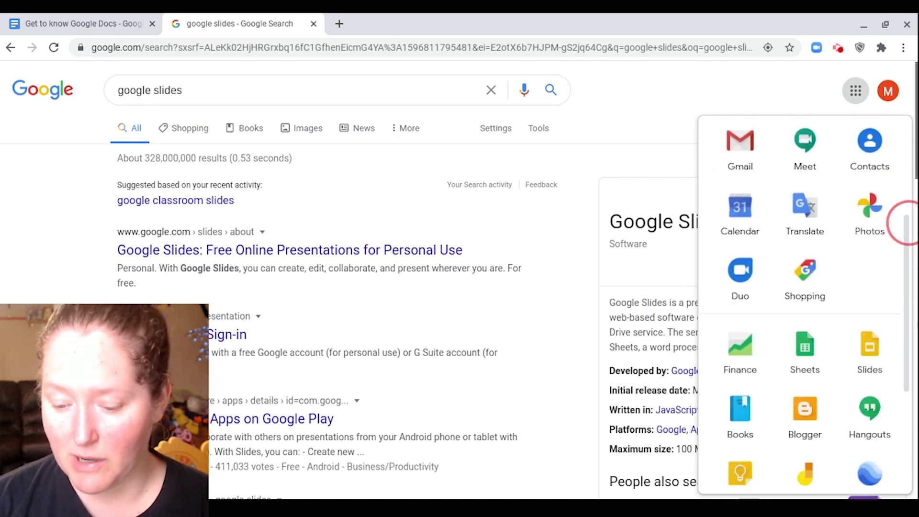
{"action": "left_click_drag", "start_coordinate": [871, 347], "coordinate": [845, 139]}
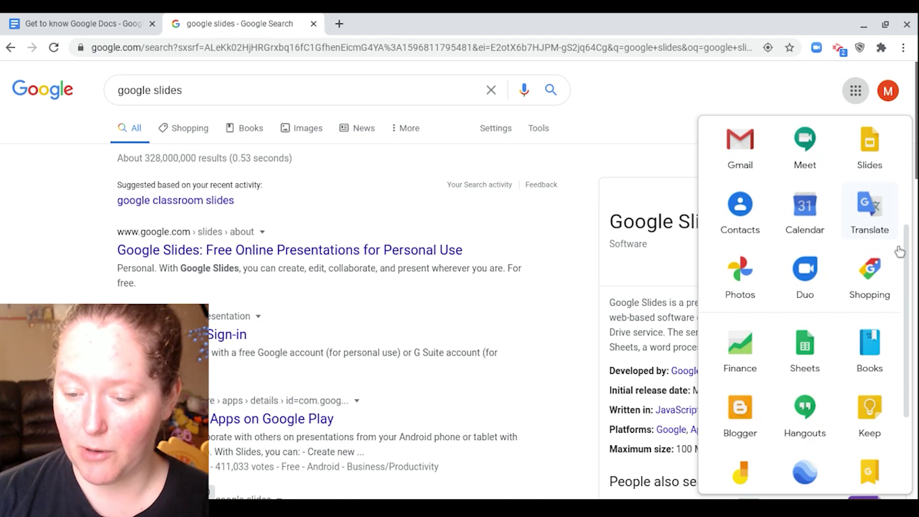
{"action": "scroll", "coordinate": [908, 271], "scroll_direction": "up", "scroll_amount": 4}
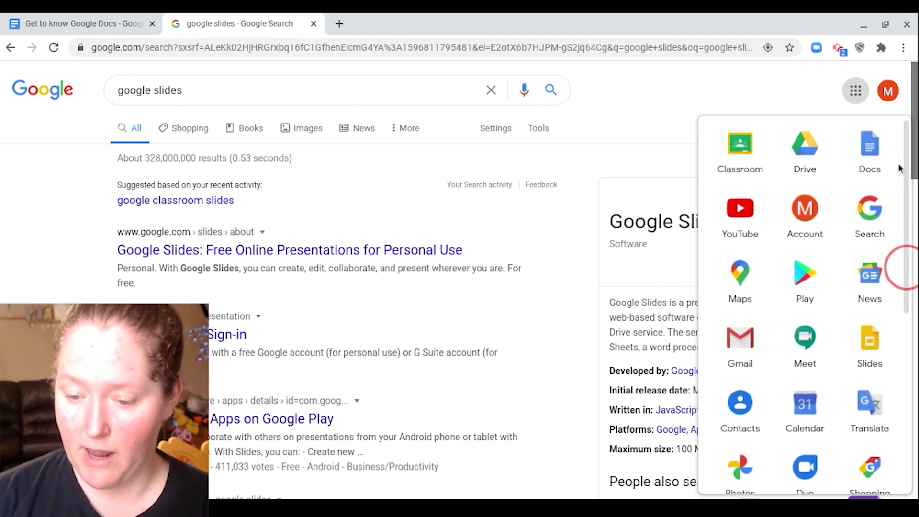
{"action": "left_click_drag", "start_coordinate": [869, 342], "coordinate": [802, 231]}
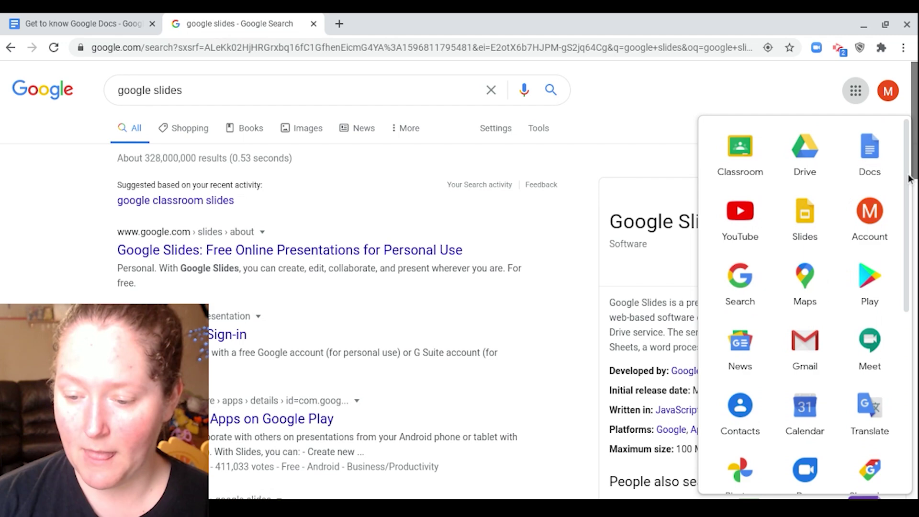
{"action": "left_click_drag", "start_coordinate": [905, 175], "coordinate": [905, 242]}
- Build the third row as Sheets, Search and Gmail
{"action": "scroll", "coordinate": [880, 145], "scroll_direction": "up", "scroll_amount": 3}
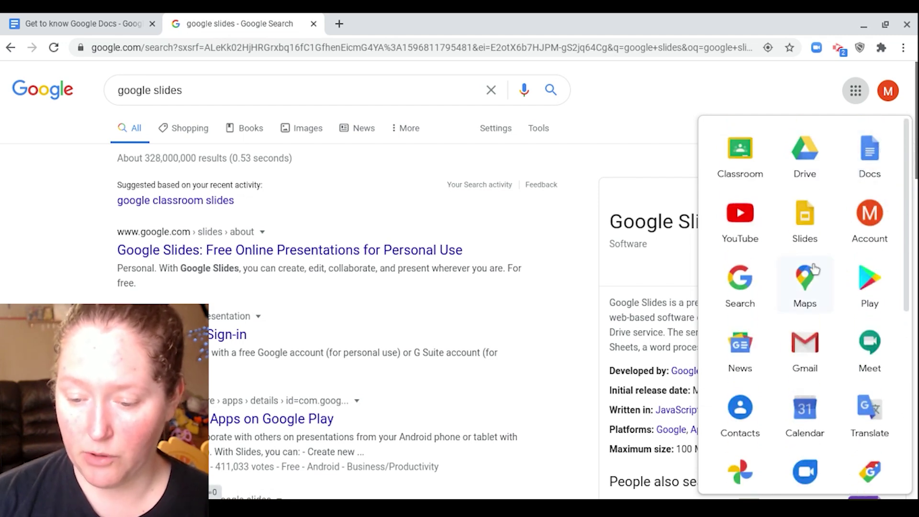
{"action": "left_click_drag", "start_coordinate": [806, 340], "coordinate": [868, 275]}
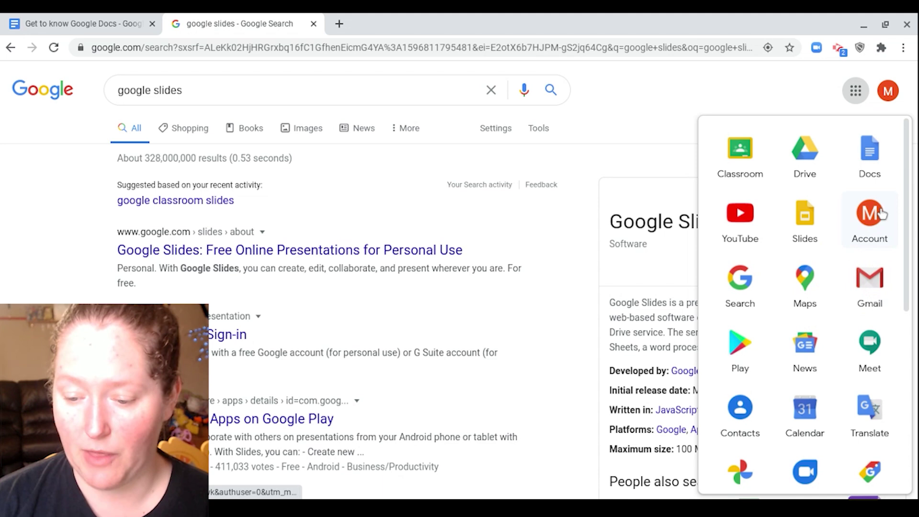
{"action": "scroll", "coordinate": [906, 215], "scroll_direction": "down", "scroll_amount": 3}
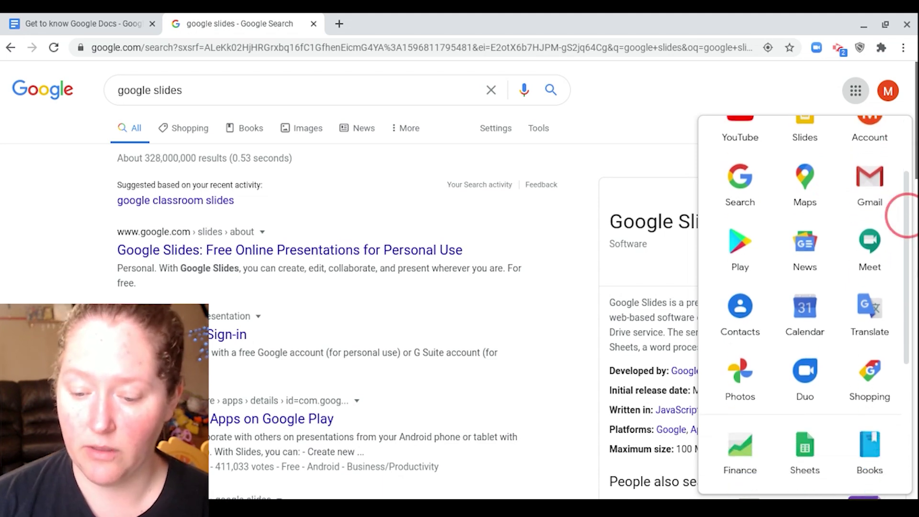
{"action": "scroll", "coordinate": [902, 216], "scroll_direction": "down", "scroll_amount": 1}
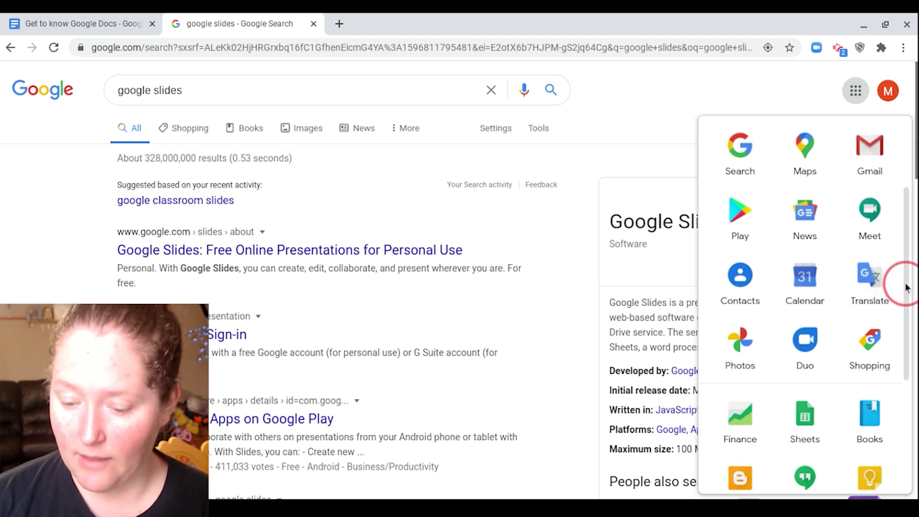
{"action": "left_click_drag", "start_coordinate": [906, 287], "coordinate": [916, 342]}
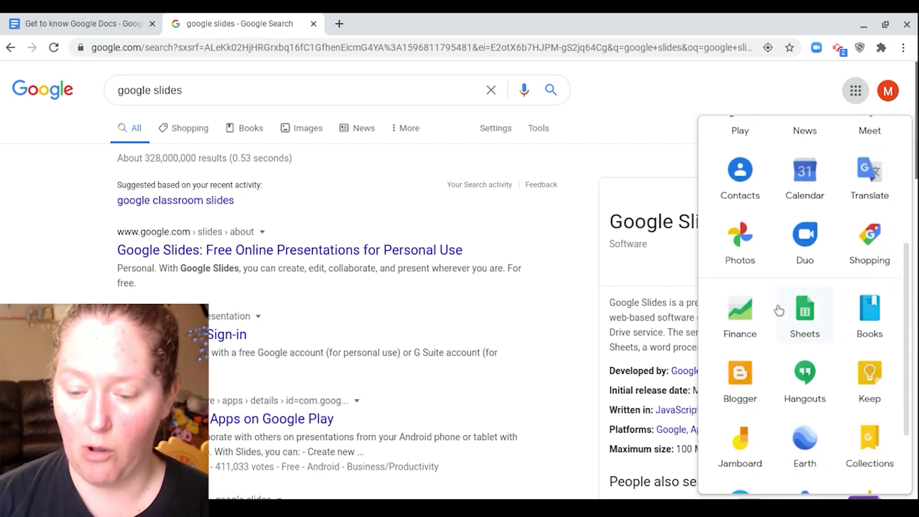
{"action": "left_click_drag", "start_coordinate": [809, 317], "coordinate": [812, 182]}
{"action": "left_click_drag", "start_coordinate": [911, 264], "coordinate": [893, 146]}
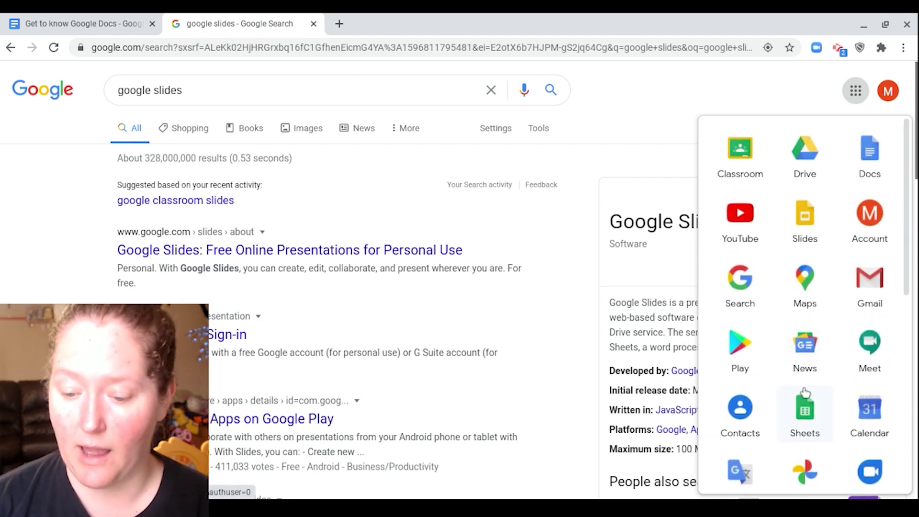
{"action": "left_click_drag", "start_coordinate": [808, 406], "coordinate": [747, 276]}
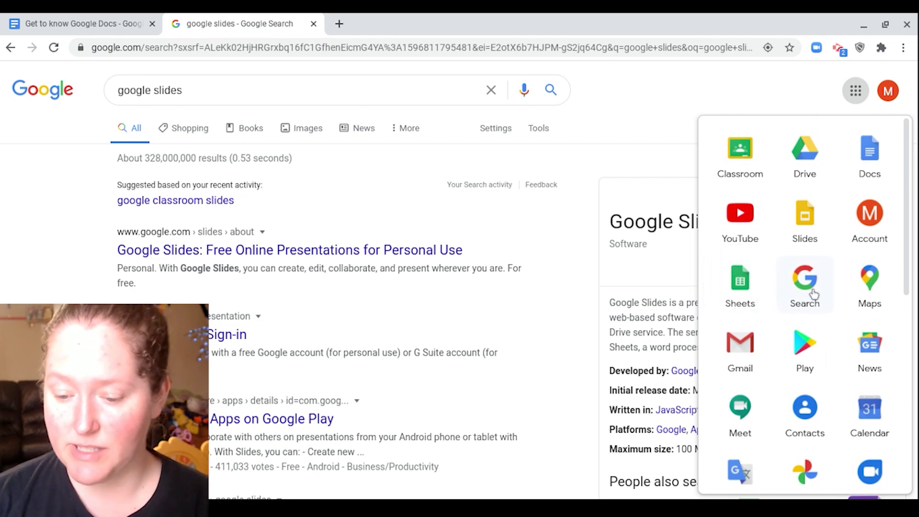
{"action": "left_click_drag", "start_coordinate": [741, 343], "coordinate": [872, 271]}
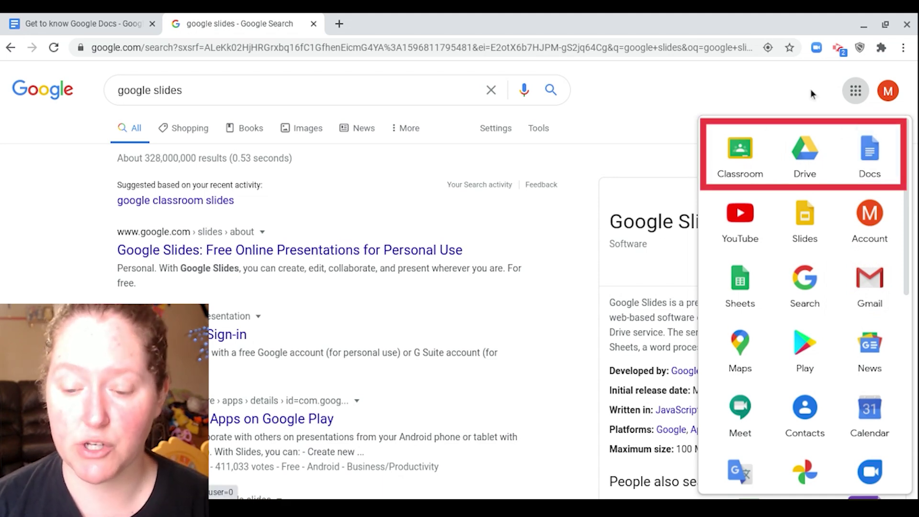
{"action": "left_click", "coordinate": [791, 90]}
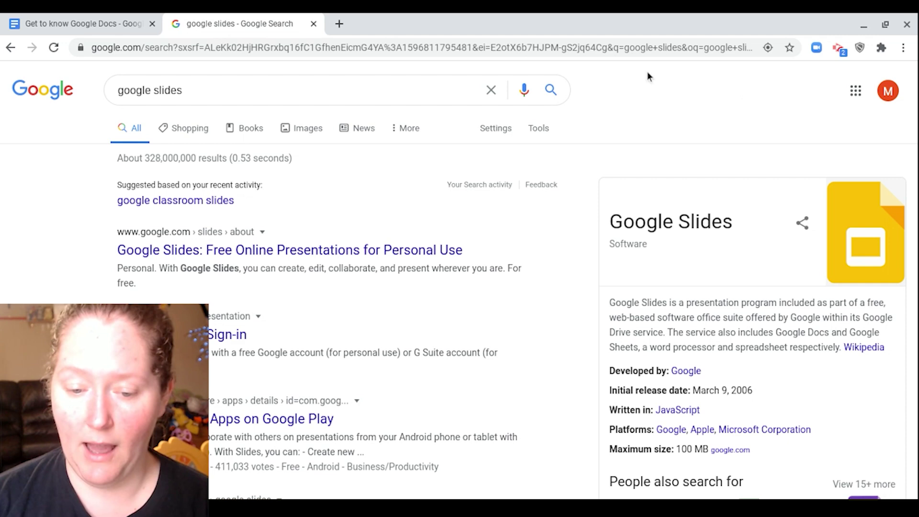
{"action": "left_click", "coordinate": [857, 93]}
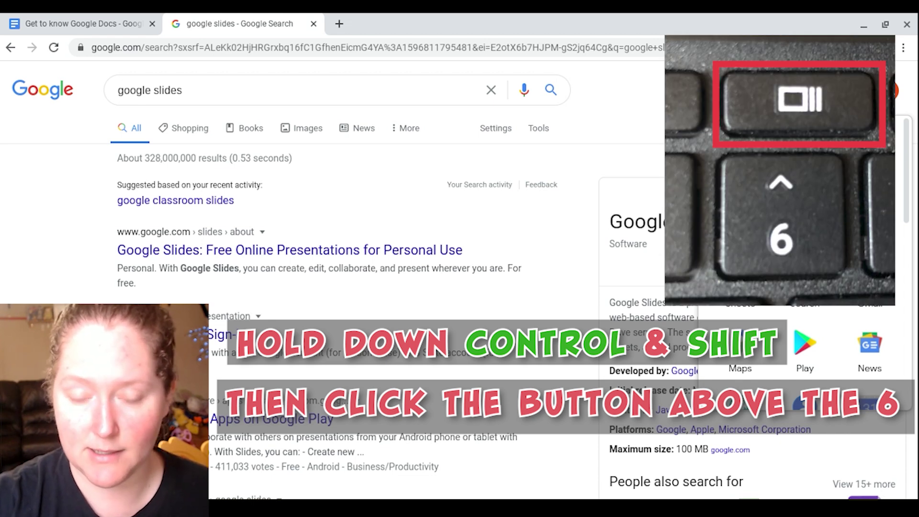
- Take a partial screenshot of the launcher's Classroom, Drive, Docs row
{"action": "key", "text": "ctrl+shift+F5"}
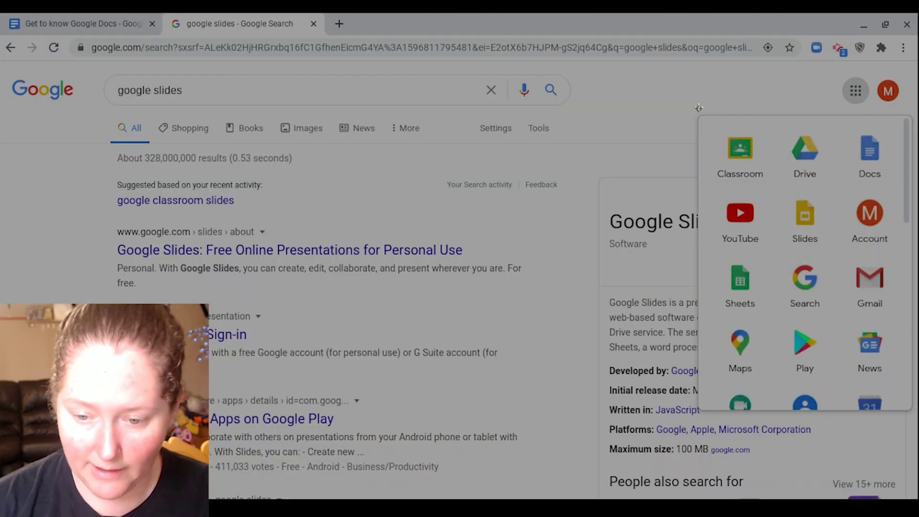
{"action": "left_click_drag", "start_coordinate": [701, 113], "coordinate": [910, 200]}
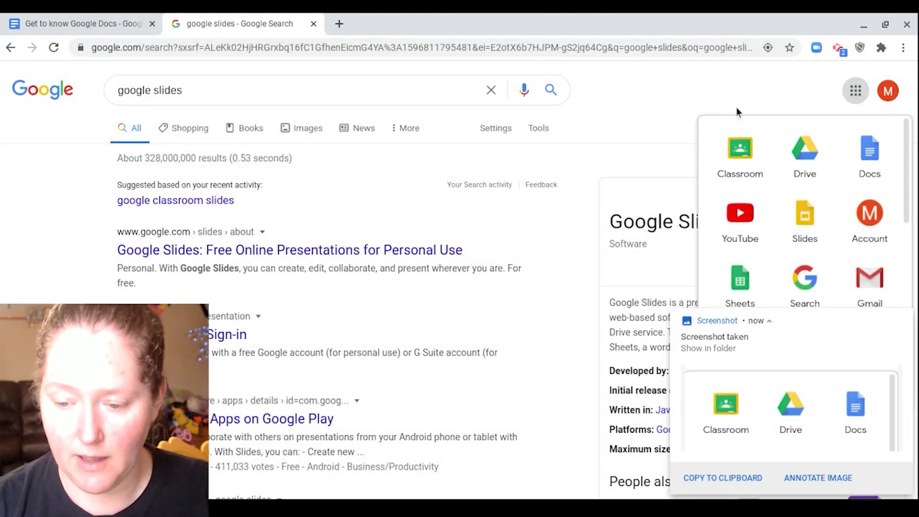
- Take a small partial screenshot and dismiss its notification
{"action": "left_click", "coordinate": [718, 96]}
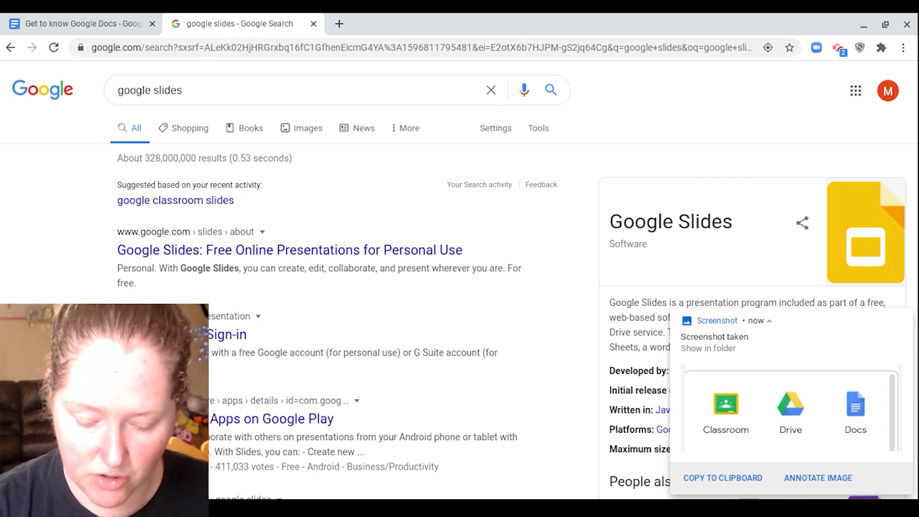
{"action": "key", "text": "ctrl+shift+F5"}
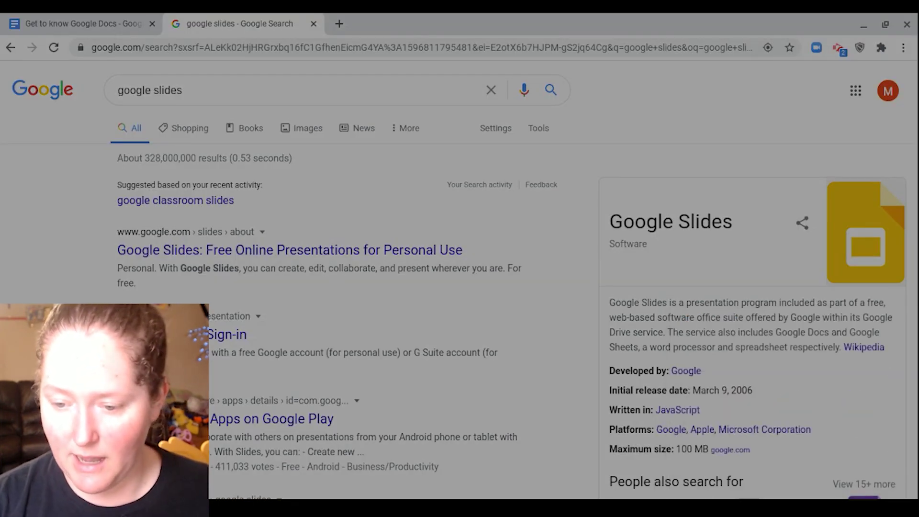
{"action": "left_click_drag", "start_coordinate": [755, 87], "coordinate": [777, 137]}
{"action": "left_click", "coordinate": [856, 91]}
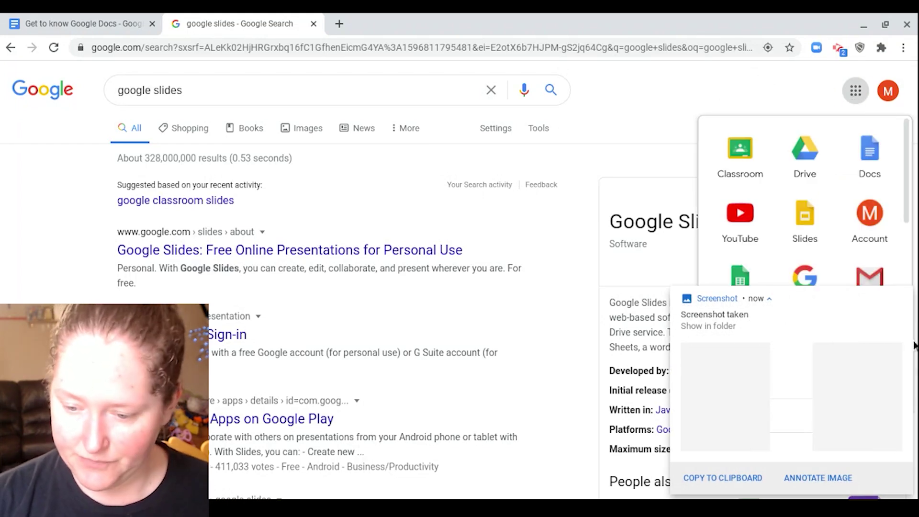
{"action": "left_click", "coordinate": [905, 298]}
- With the launcher open, capture the apps button and Classroom, Drive, Docs row
{"action": "left_click", "coordinate": [855, 91]}
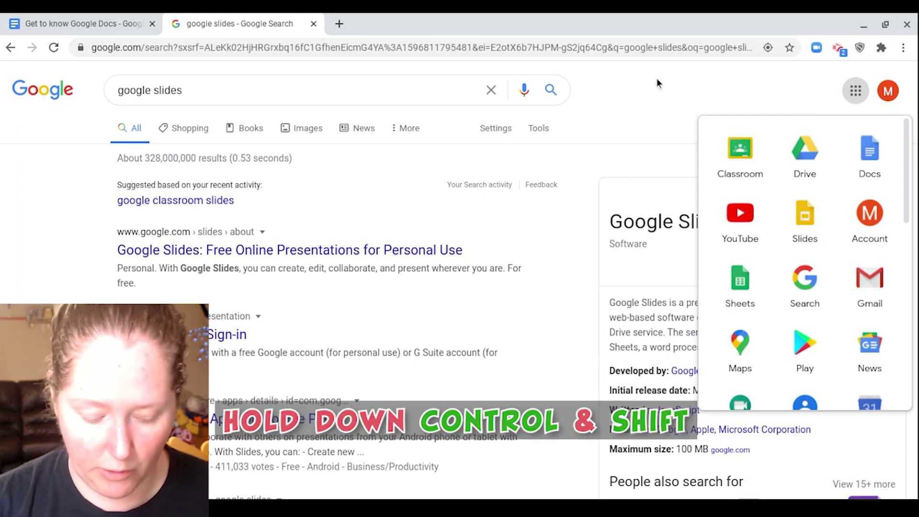
{"action": "key", "text": "ctrl+shift+F5"}
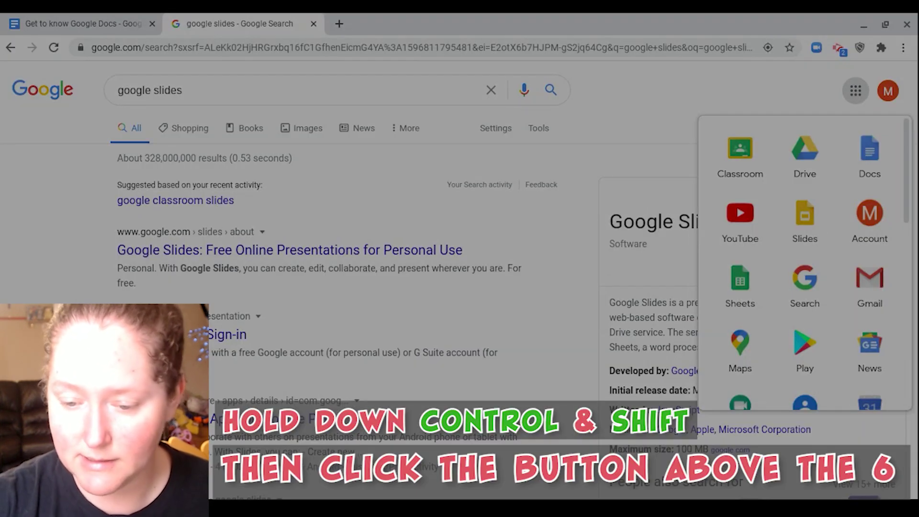
{"action": "left_click_drag", "start_coordinate": [683, 63], "coordinate": [908, 189]}
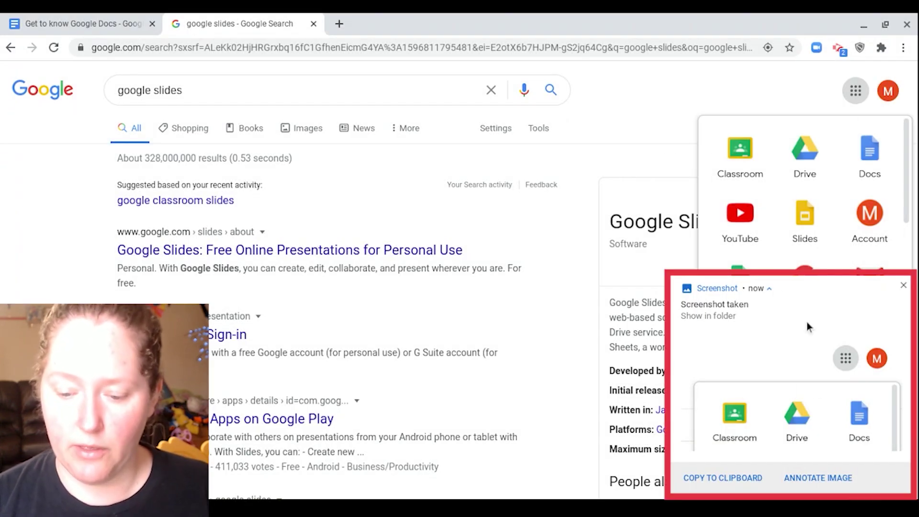
{"action": "left_click", "coordinate": [903, 286]}
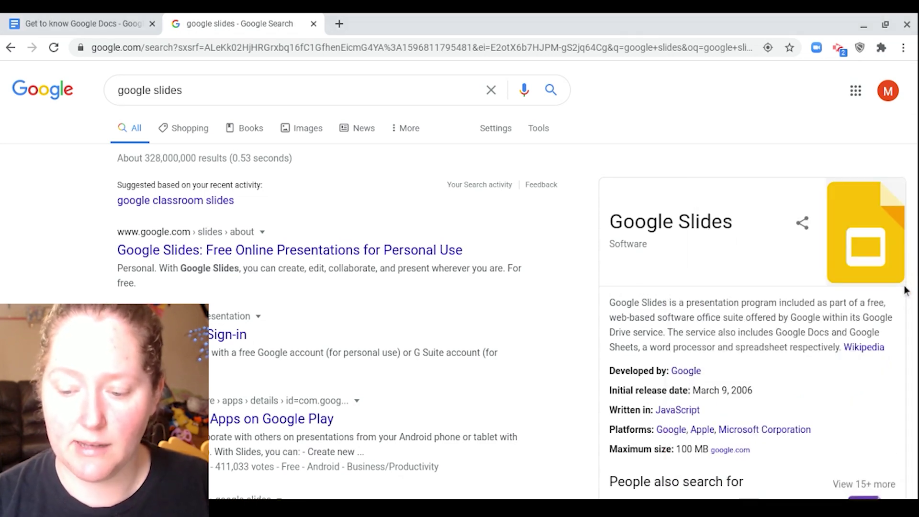
- Return to 'Get to know Google Docs' and bring up the Insert > Image choices
{"action": "left_click", "coordinate": [72, 19]}
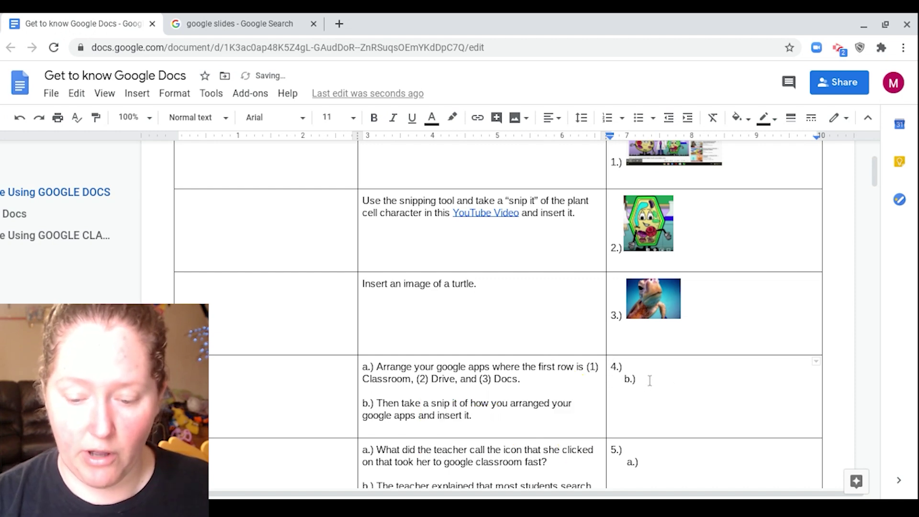
{"action": "left_click", "coordinate": [137, 94]}
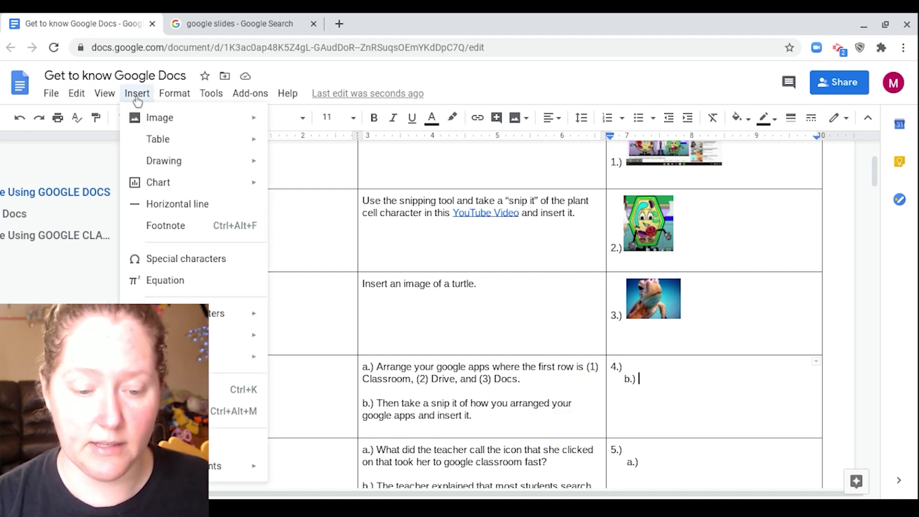
{"action": "mouse_move", "coordinate": [158, 117]}
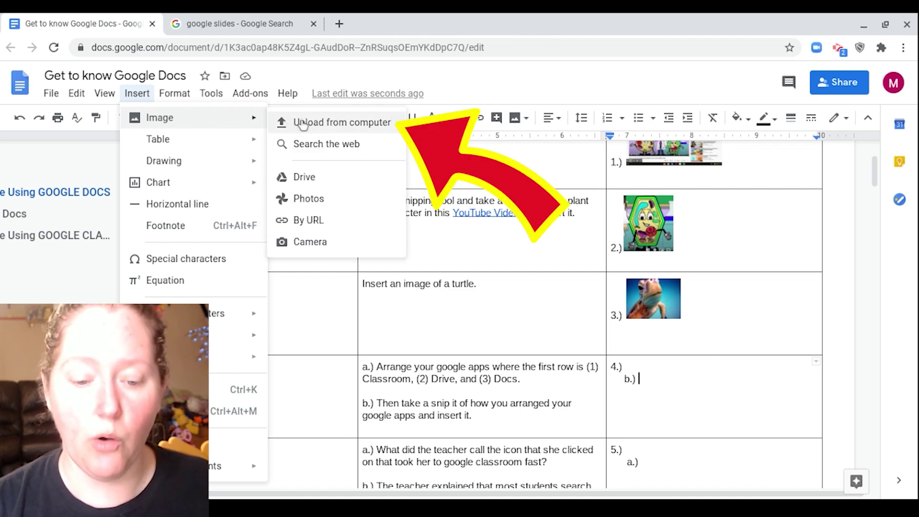
- Upload 'Screenshot 2020-08-07 at 7.53.53 AM.png' from Downloads into answer 4b
{"action": "left_click", "coordinate": [334, 123]}
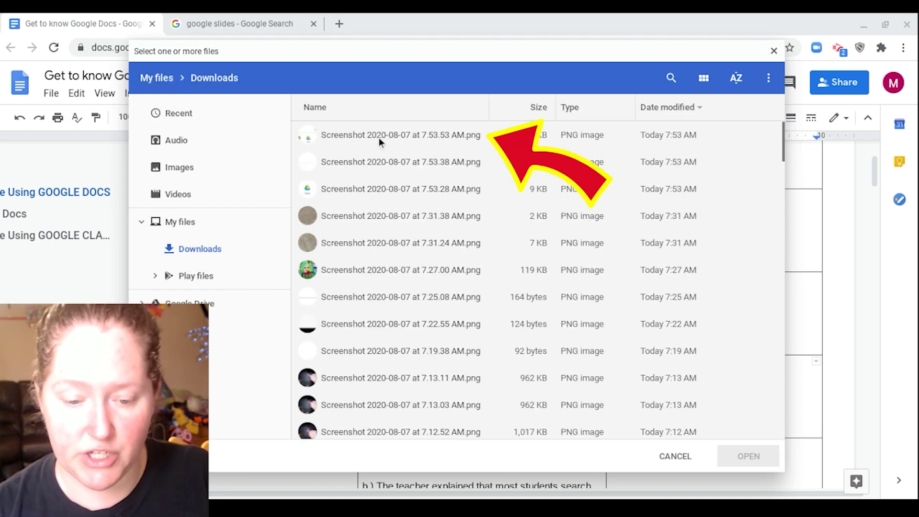
{"action": "left_click", "coordinate": [171, 224]}
{"action": "left_click", "coordinate": [142, 223]}
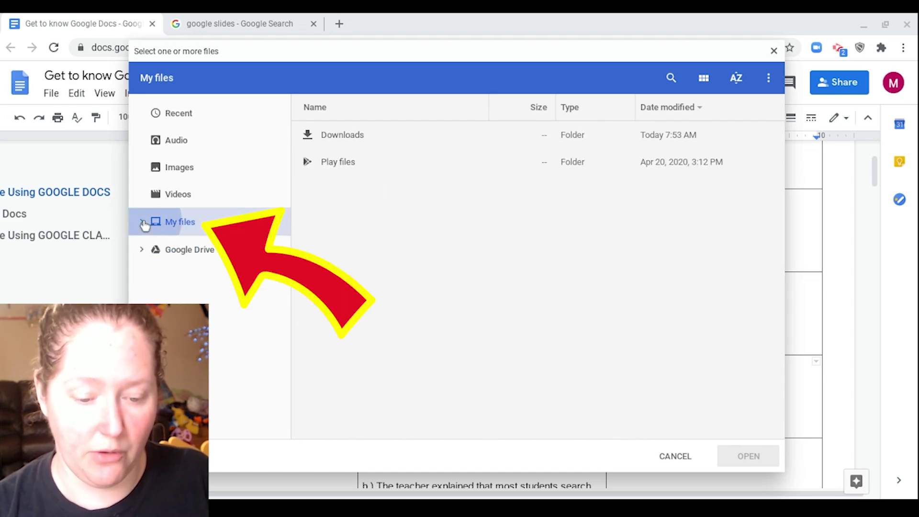
{"action": "left_click", "coordinate": [142, 223]}
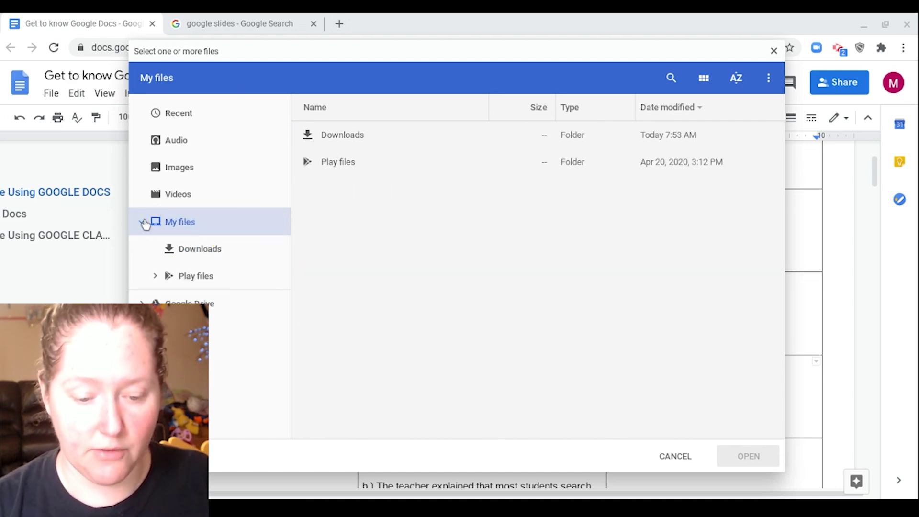
{"action": "left_click", "coordinate": [199, 249]}
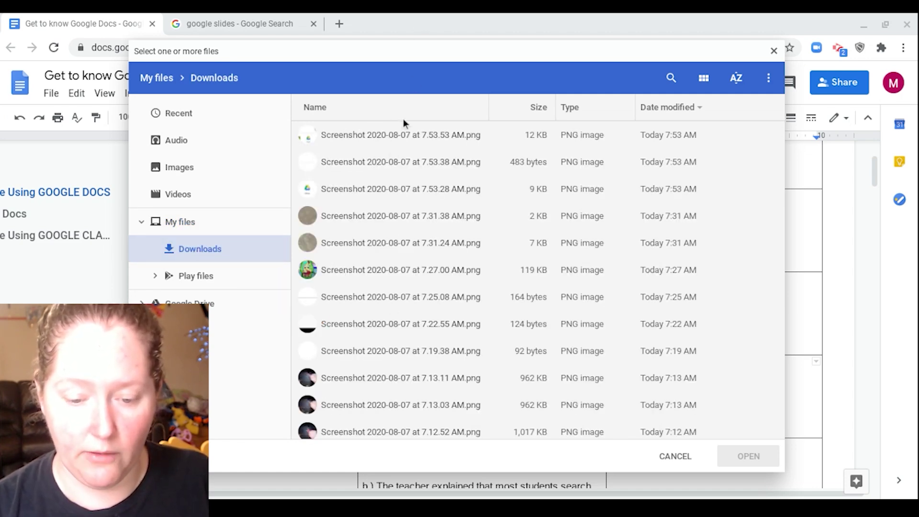
{"action": "left_click", "coordinate": [398, 133]}
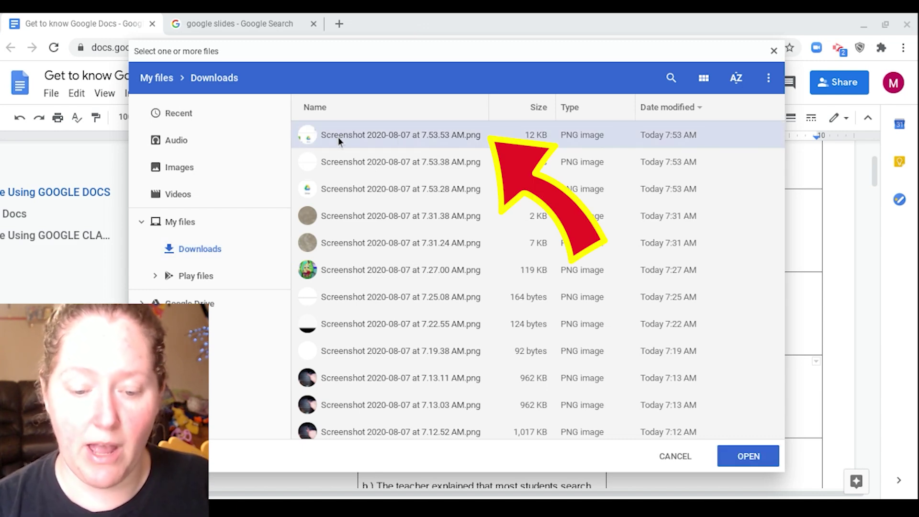
{"action": "left_click", "coordinate": [757, 460]}
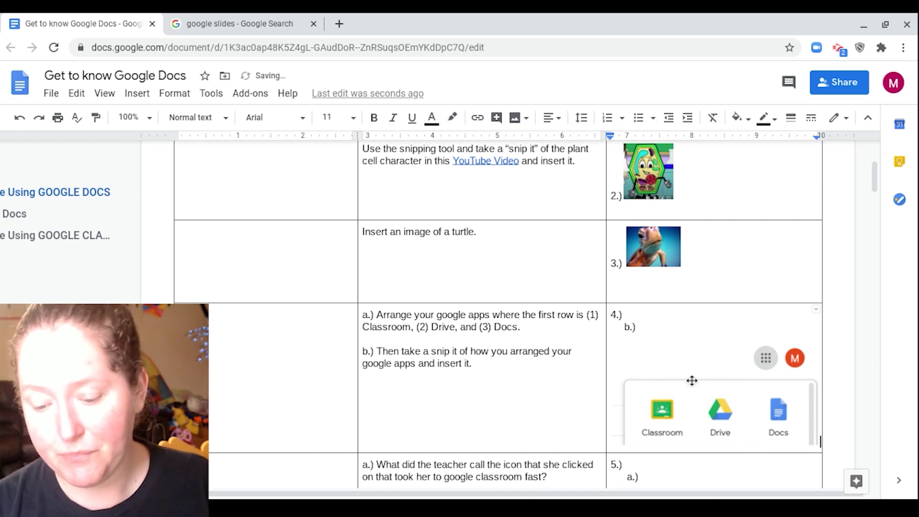
- Resize the apps-row screenshot down to a small image beside 4b so the answer row stays compact
{"action": "left_click", "coordinate": [716, 398]}
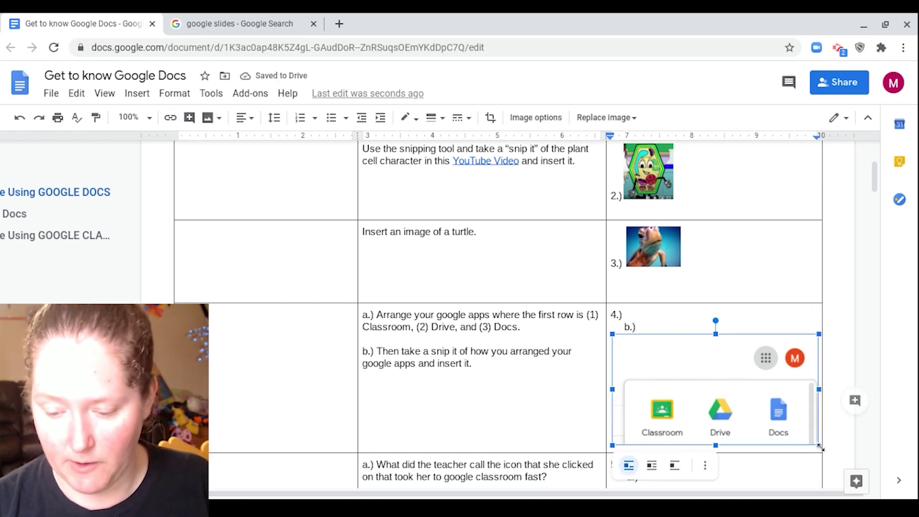
{"action": "left_click_drag", "start_coordinate": [819, 446], "coordinate": [694, 358]}
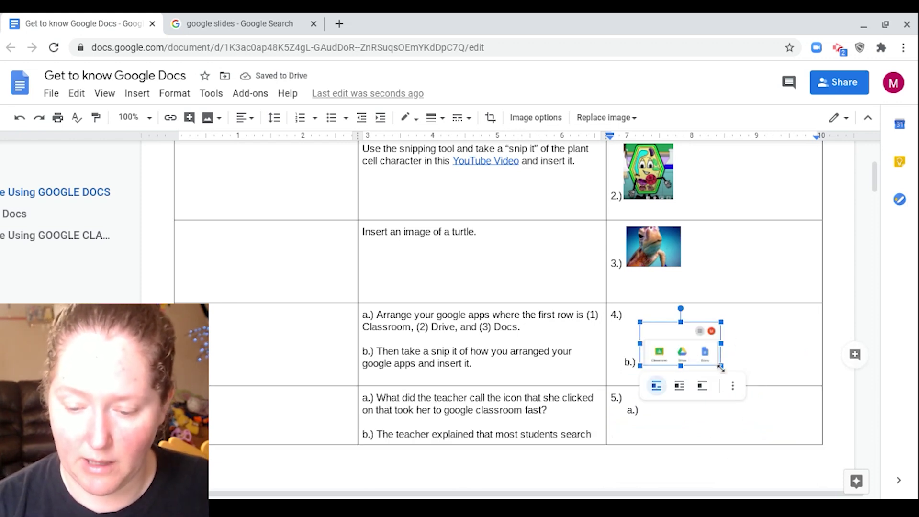
{"action": "left_click_drag", "start_coordinate": [721, 365], "coordinate": [707, 356]}
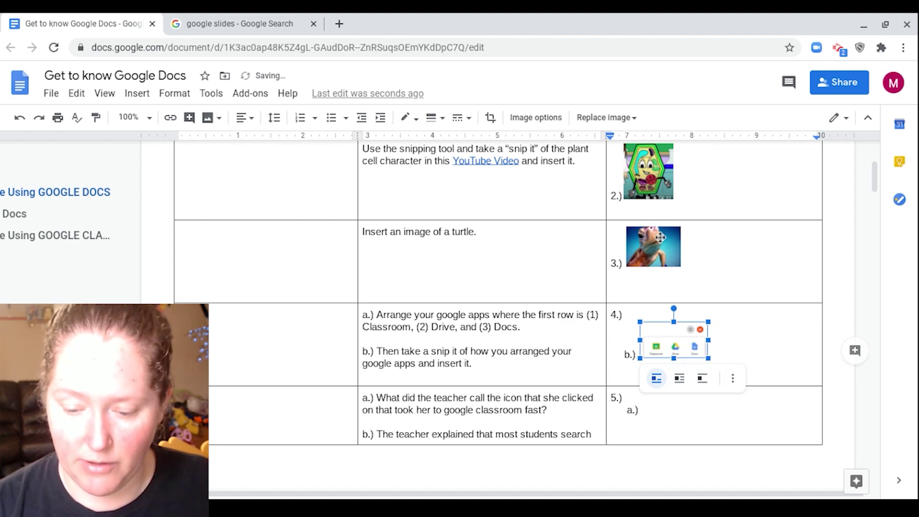
{"action": "left_click", "coordinate": [732, 354]}
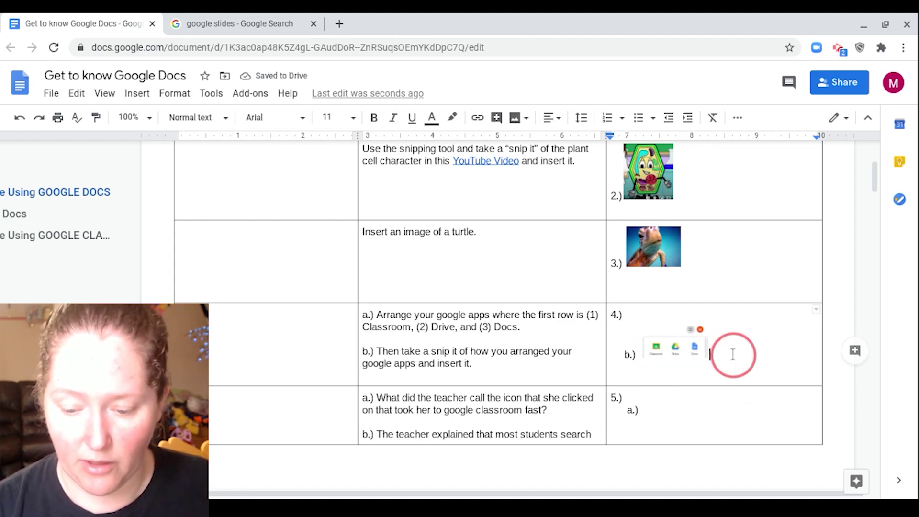